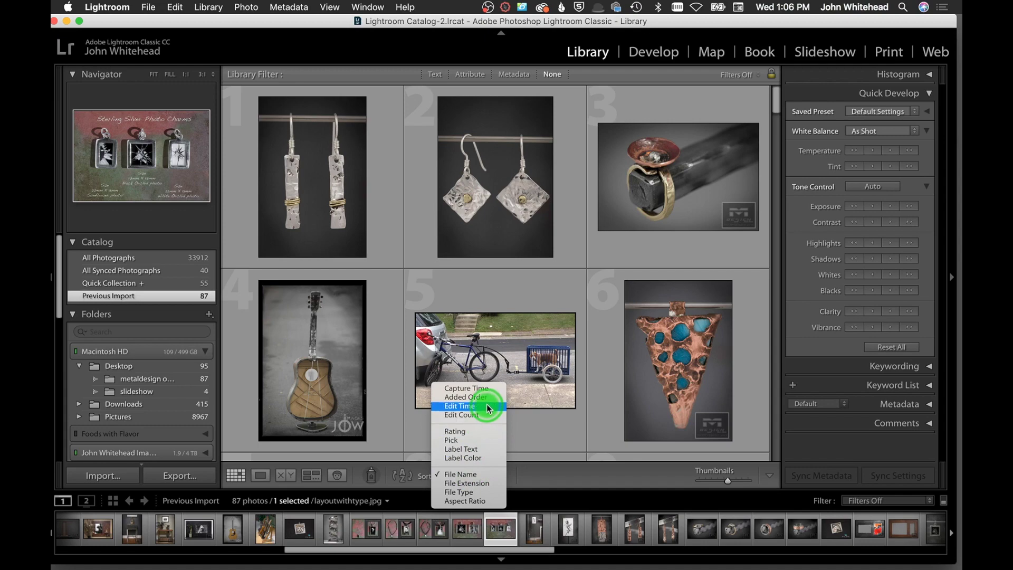
# - Sort the imported photos by Capture Time and look through the grid's first rows
pyautogui.click(488, 388)
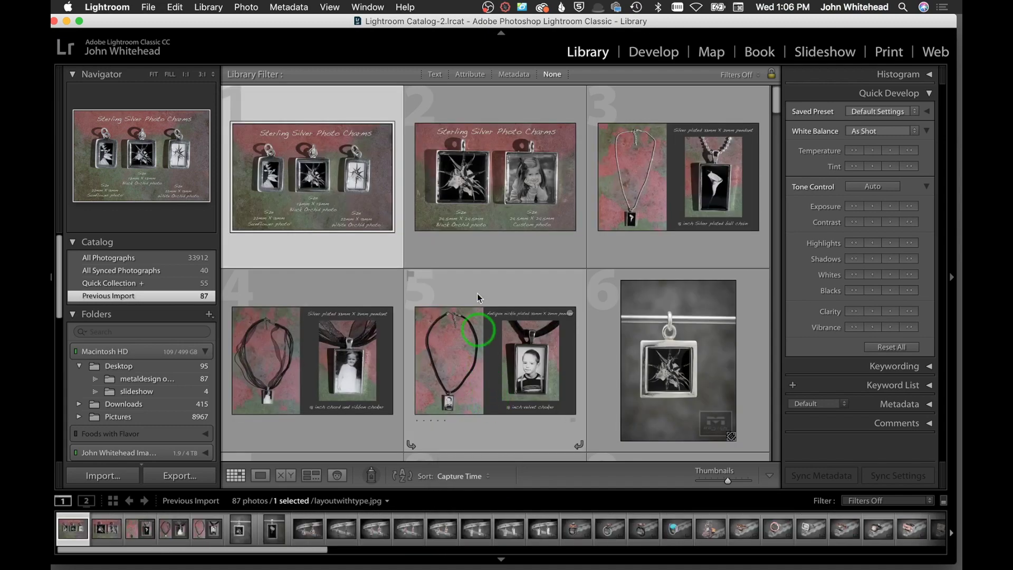
pyautogui.scroll(-3, 490, 227)
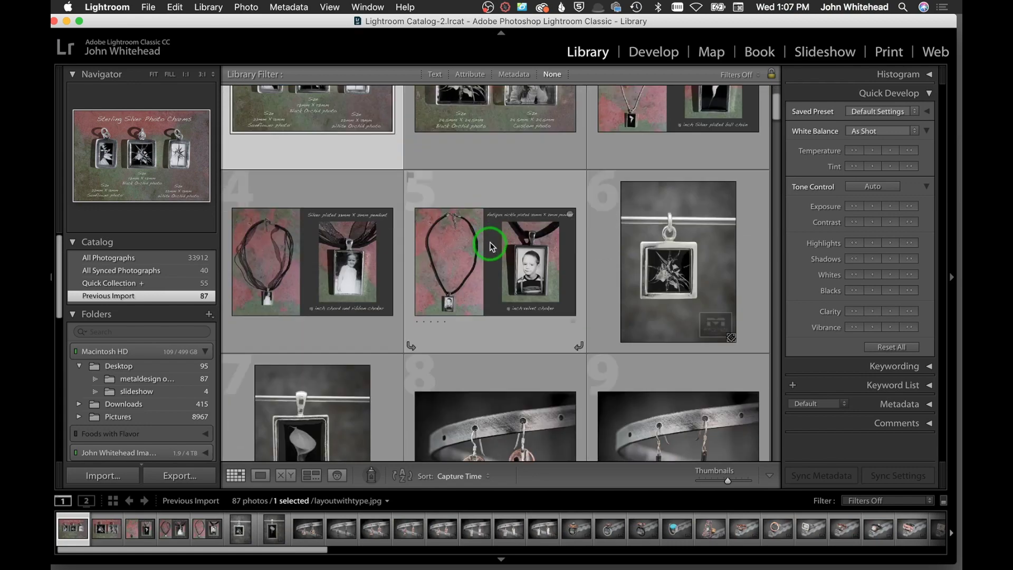
pyautogui.scroll(3, 491, 240)
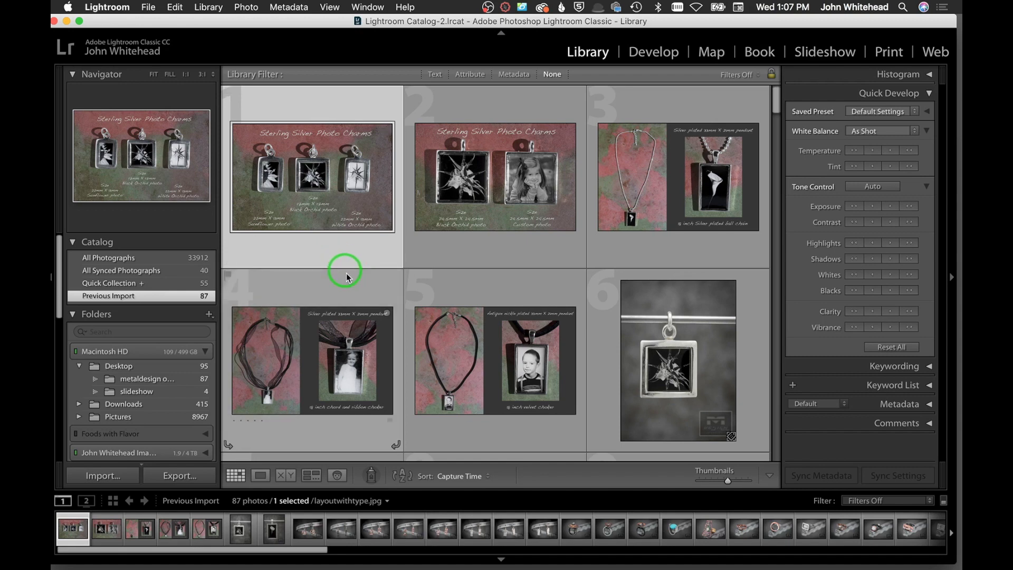
# - Switch to Finder and view the contents of the "metaldesign old images" folder on the Desktop
pyautogui.moveTo(58, 100)
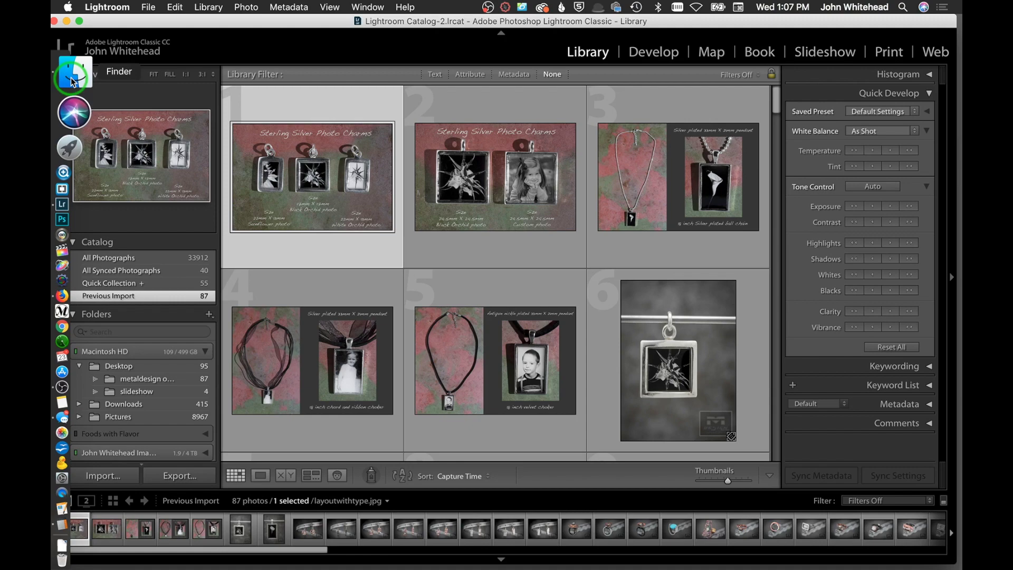
pyautogui.click(73, 80)
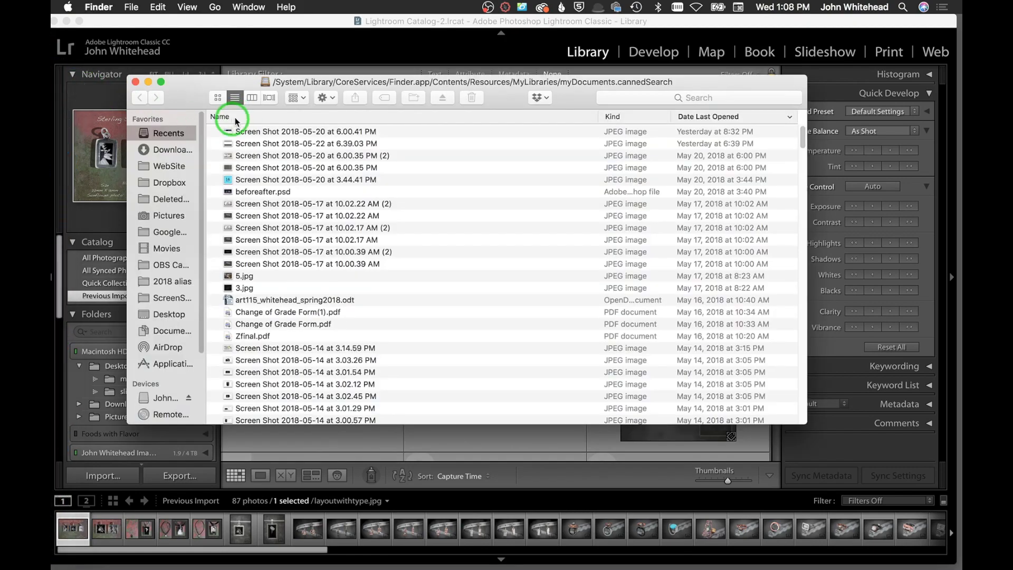
pyautogui.click(176, 317)
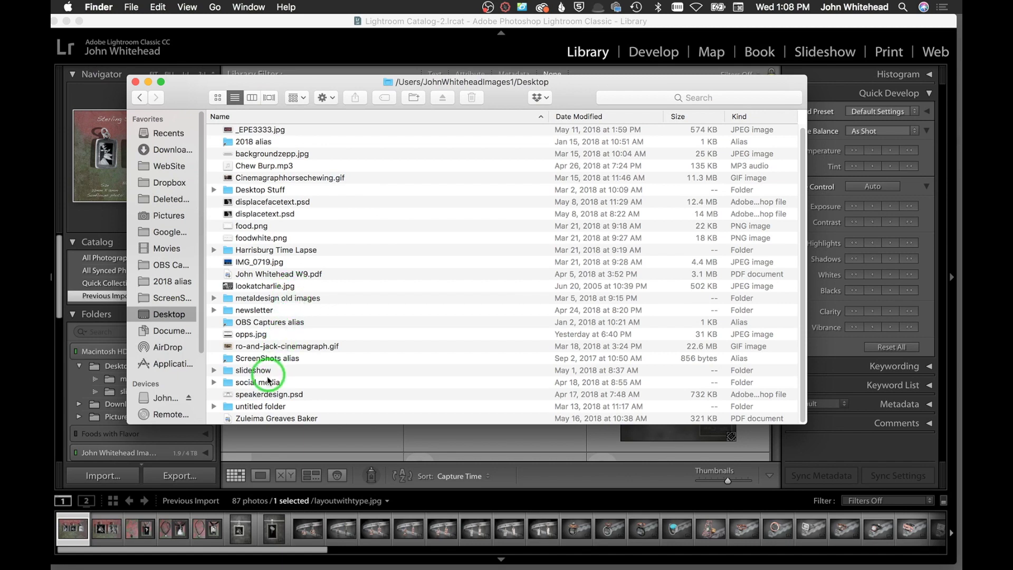
pyautogui.click(260, 298)
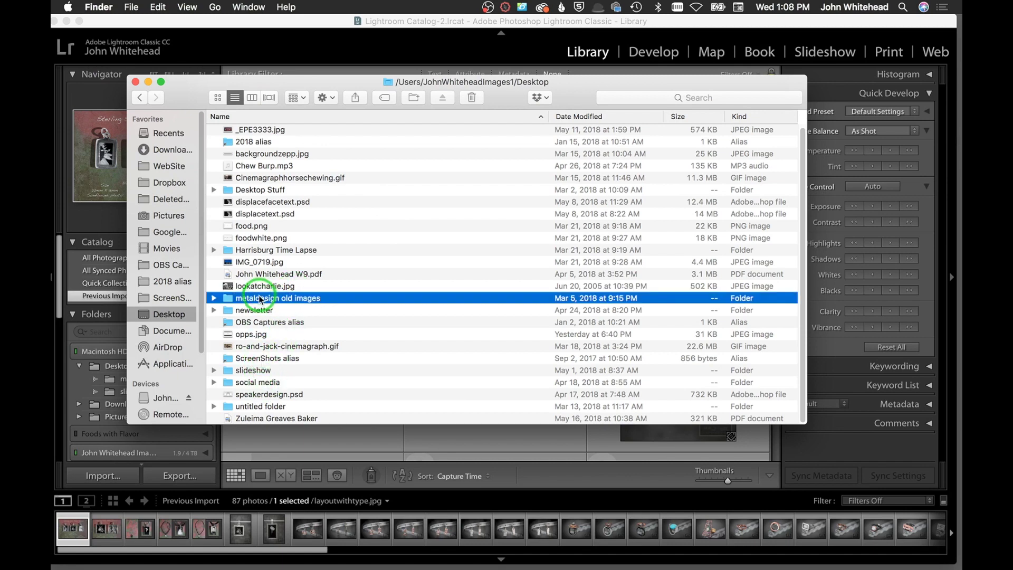
pyautogui.doubleClick(260, 298)
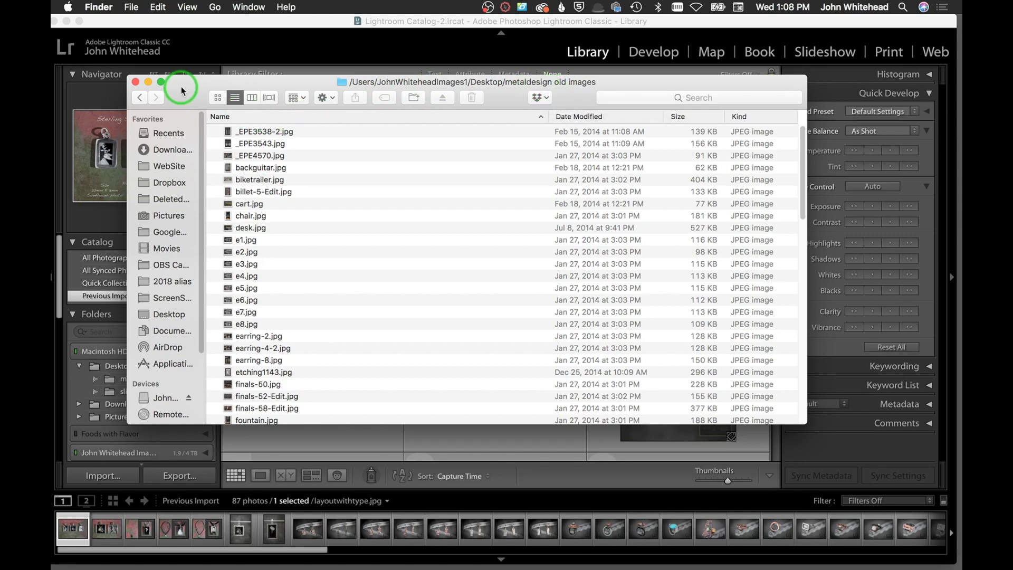
# - Move the "metaldesign old images" folder from the Desktop into Pictures and return to Lightroom
pyautogui.click(139, 97)
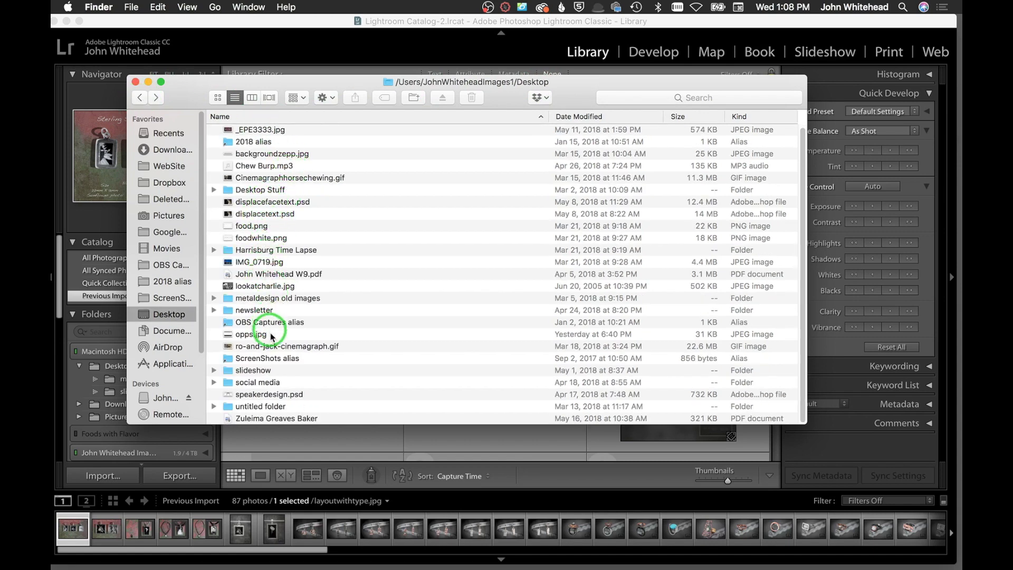
pyautogui.moveTo(216, 298); pyautogui.dragTo(170, 217)
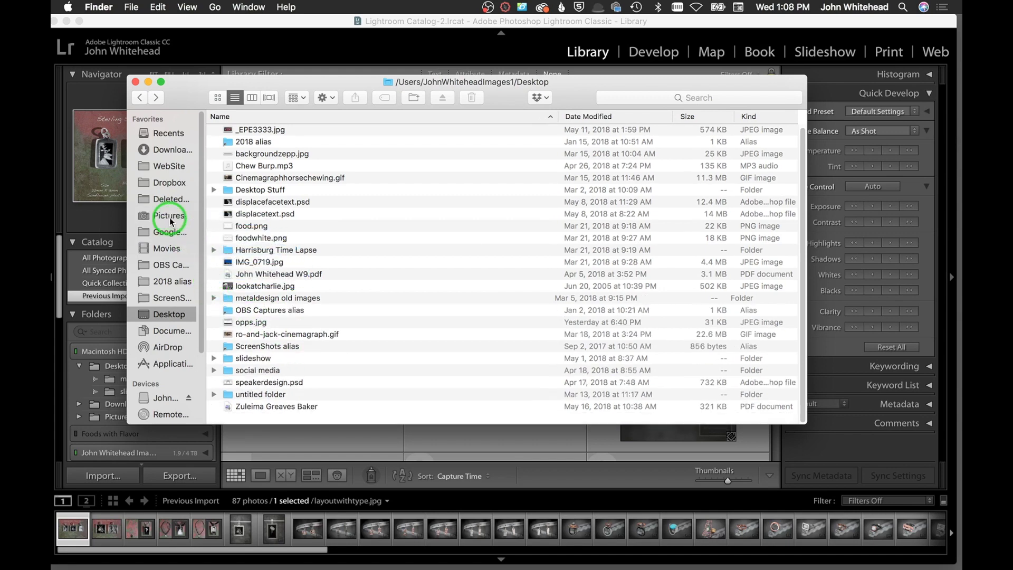
pyautogui.click(533, 38)
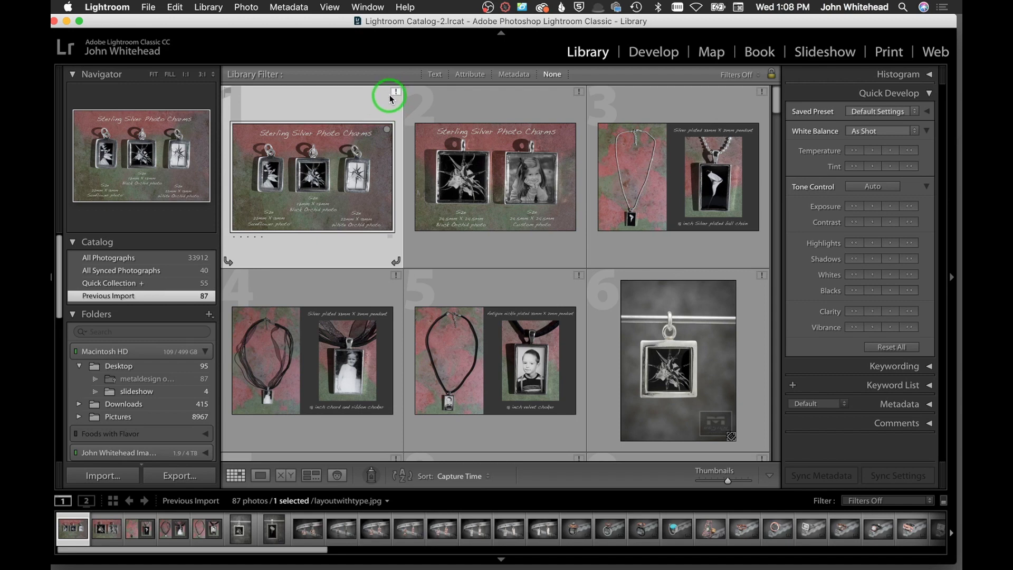
# - Start locating the missing original of the first photo and browse in list view to Pictures > metaldesign old images
pyautogui.moveTo(390, 99)
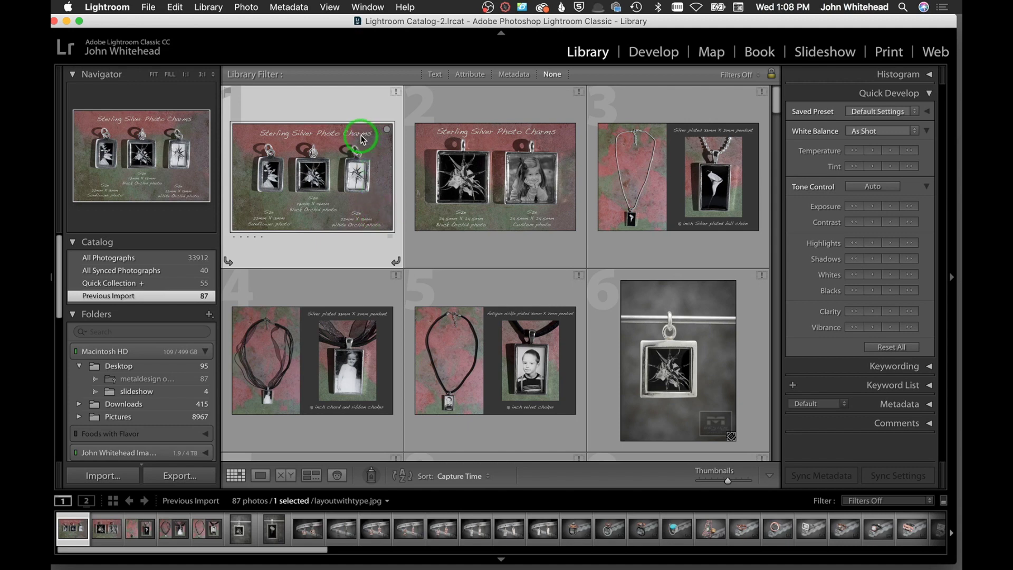
pyautogui.moveTo(362, 139)
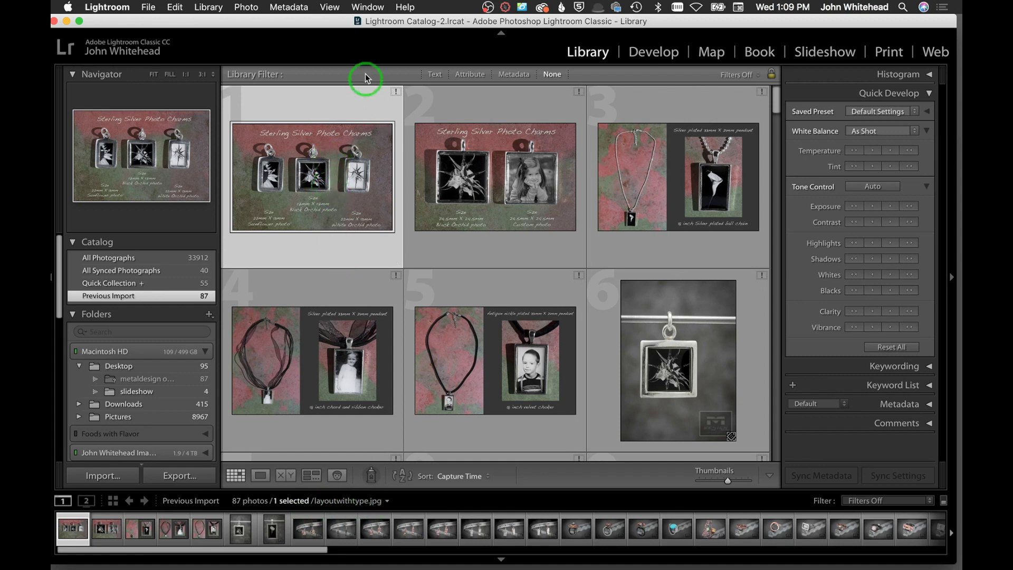
pyautogui.click(394, 93)
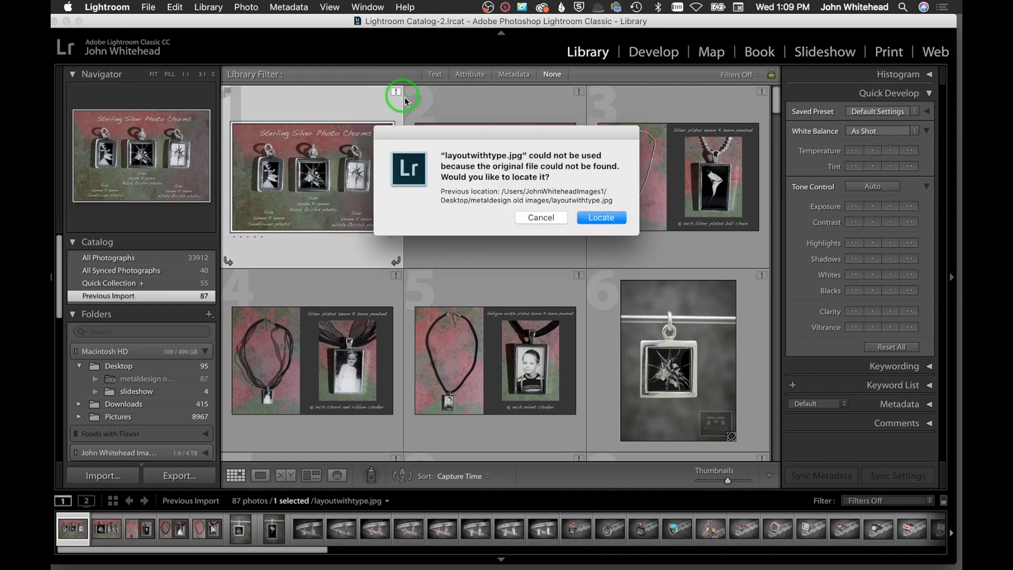
pyautogui.click(603, 218)
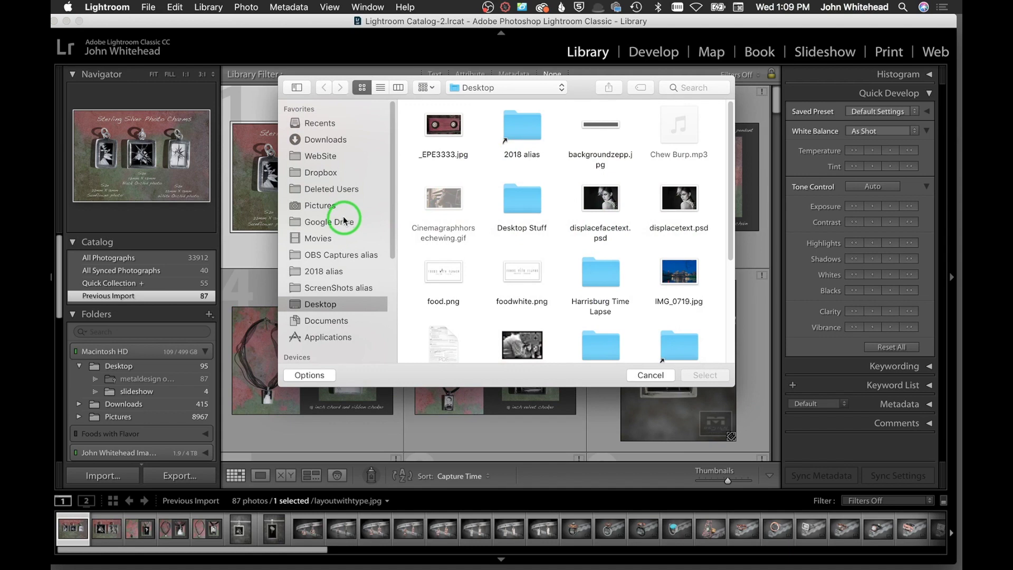
pyautogui.click(336, 210)
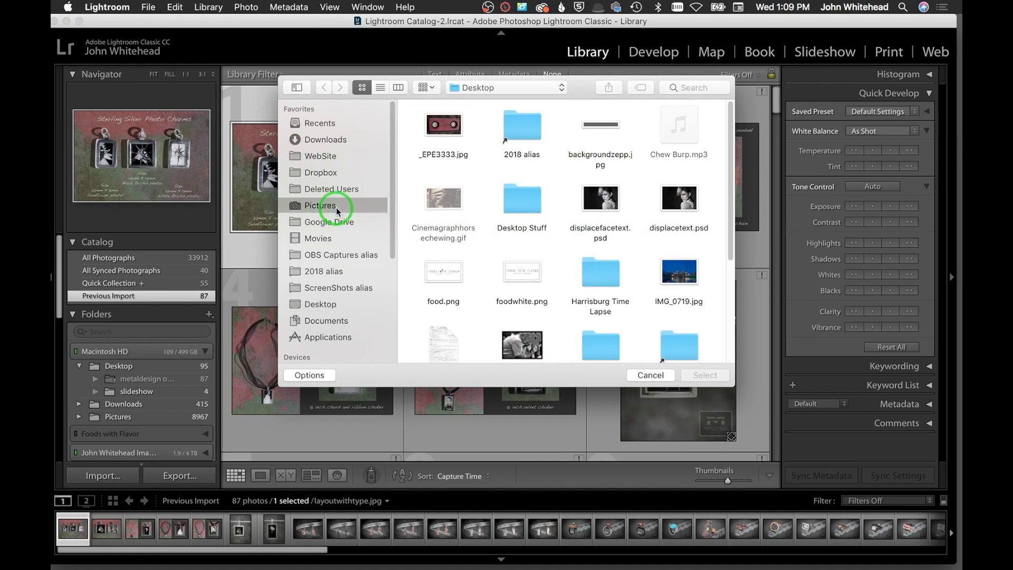
pyautogui.click(379, 87)
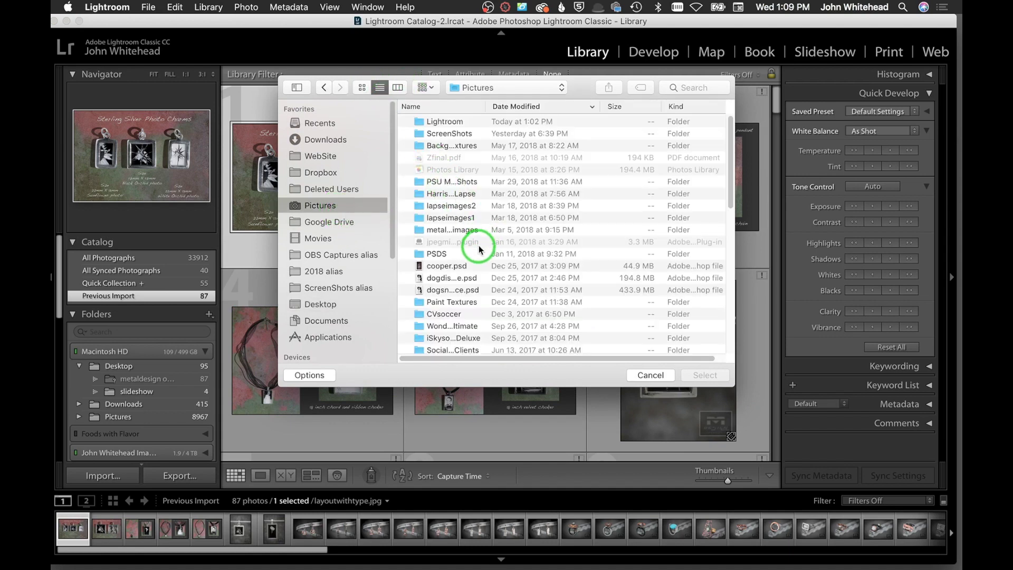
pyautogui.doubleClick(437, 230)
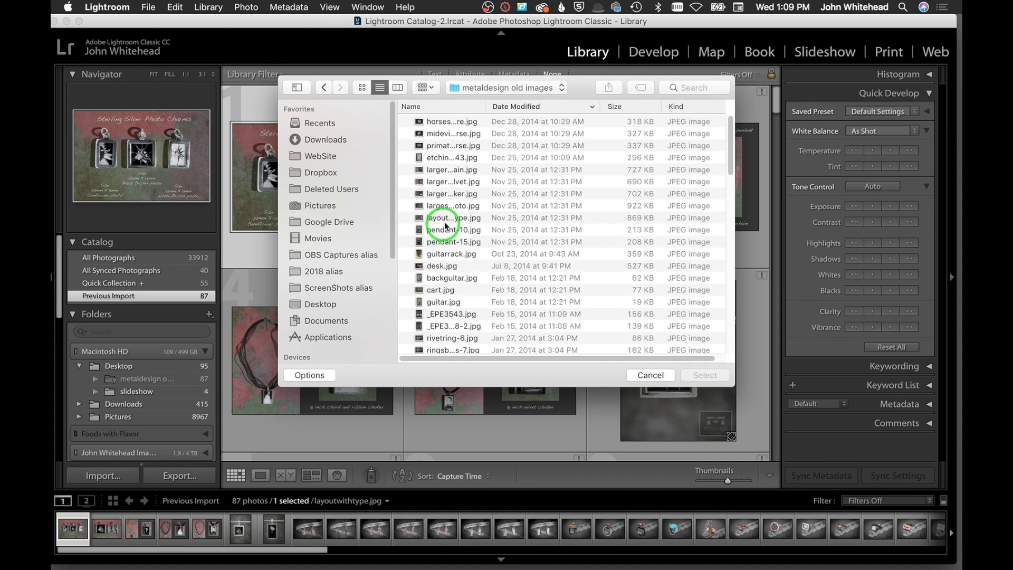
# - Sort the folder's files by name and relink the missing photo to layoutwithtype.jpg
pyautogui.click(464, 105)
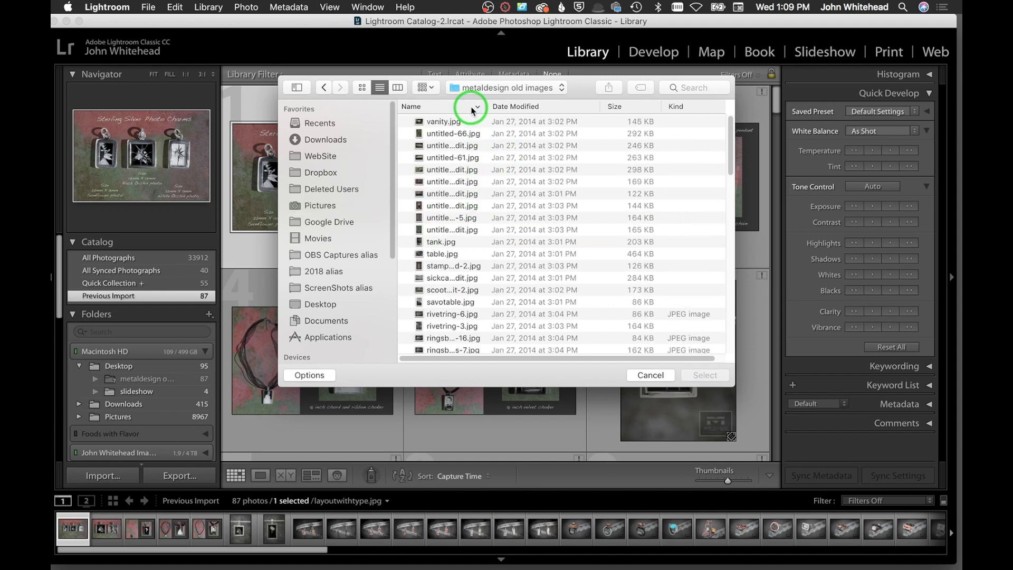
pyautogui.scroll(-15, 484, 174)
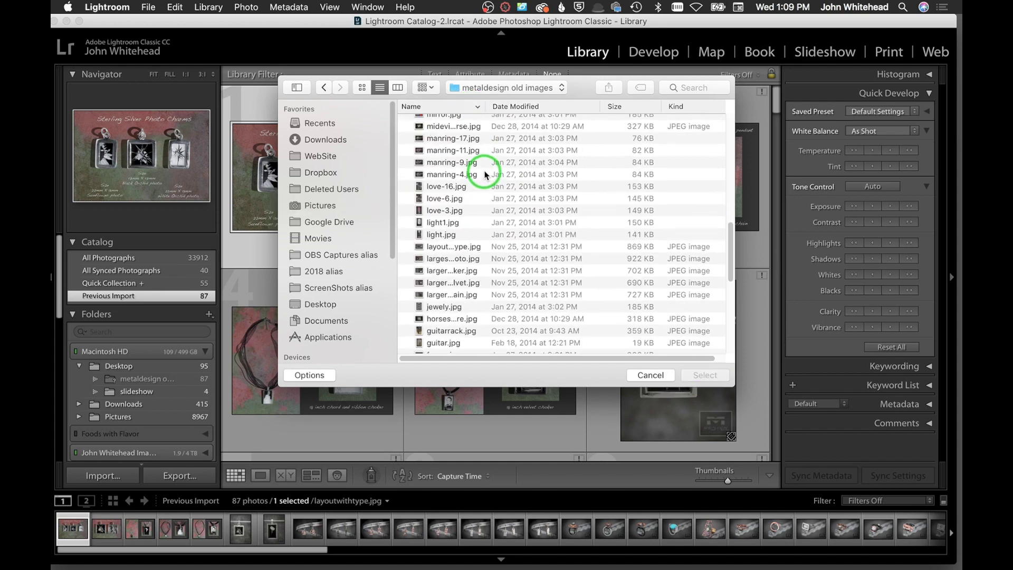
pyautogui.scroll(15, 484, 174)
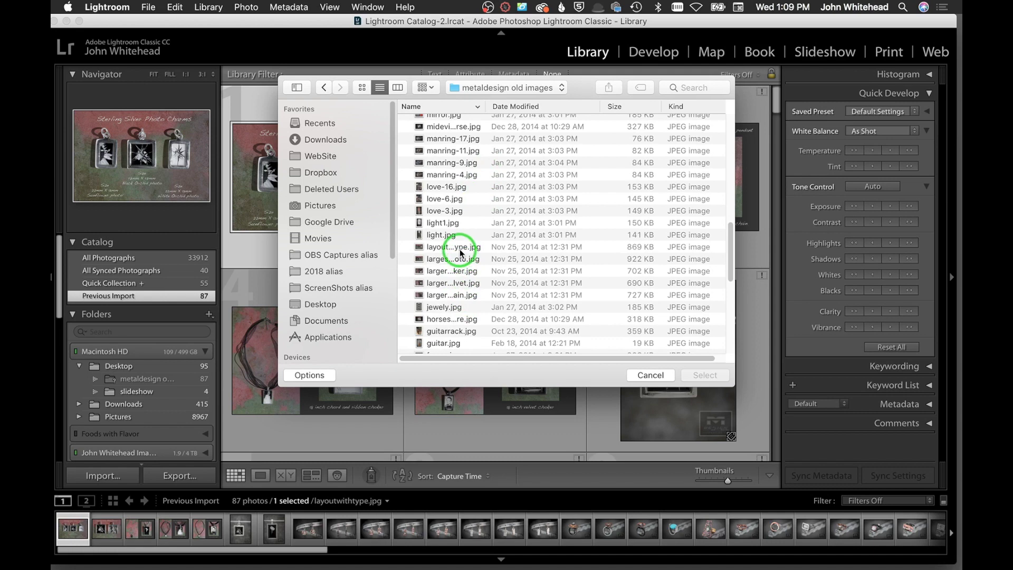
pyautogui.click(460, 249)
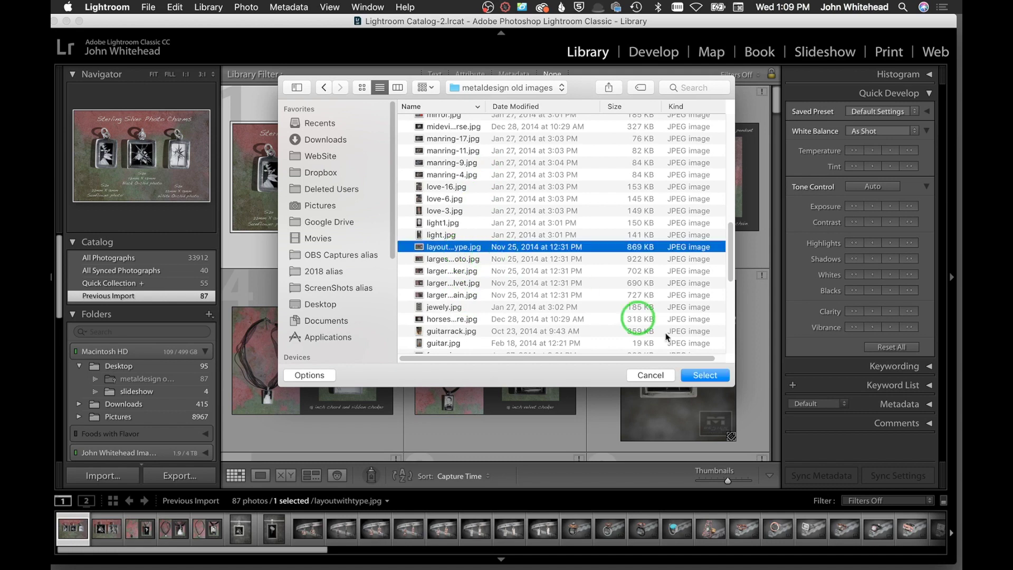
pyautogui.click(701, 374)
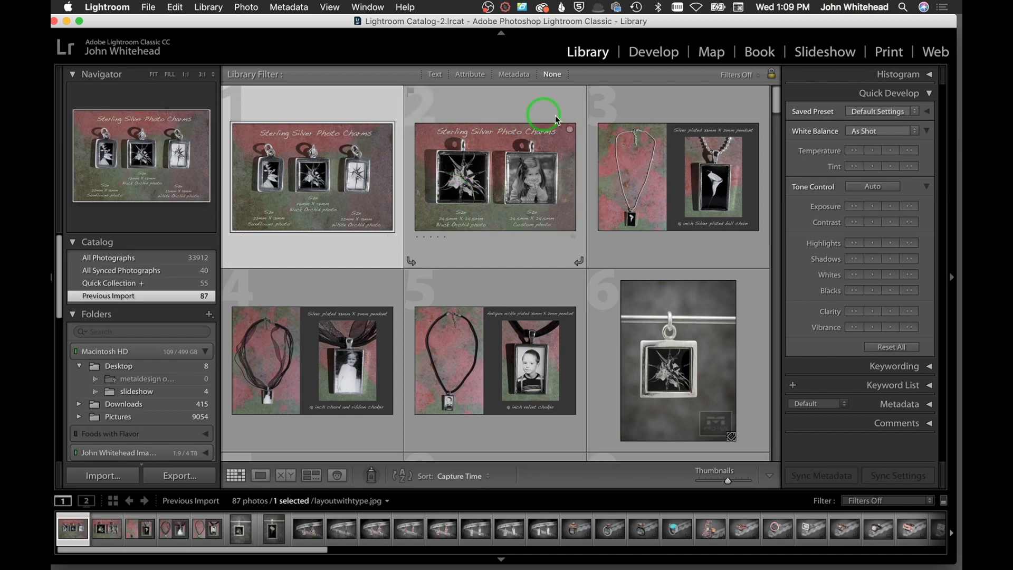
# - Open the velvet choker photo largerectnicklevelvet.jpg in the Develop module and activate the Adjustment Brush
pyautogui.scroll(-10, 653, 270)
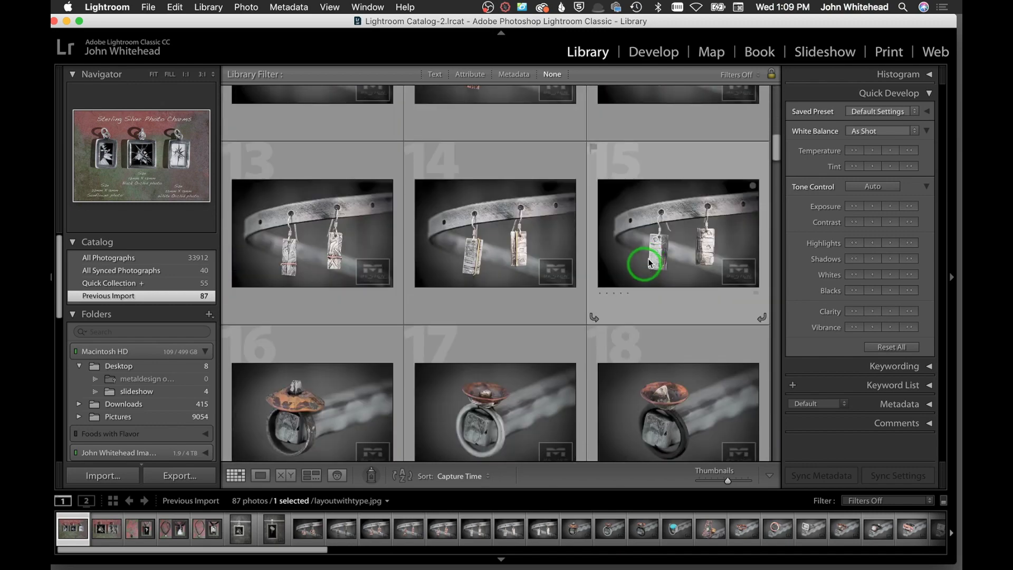
pyautogui.scroll(10, 636, 251)
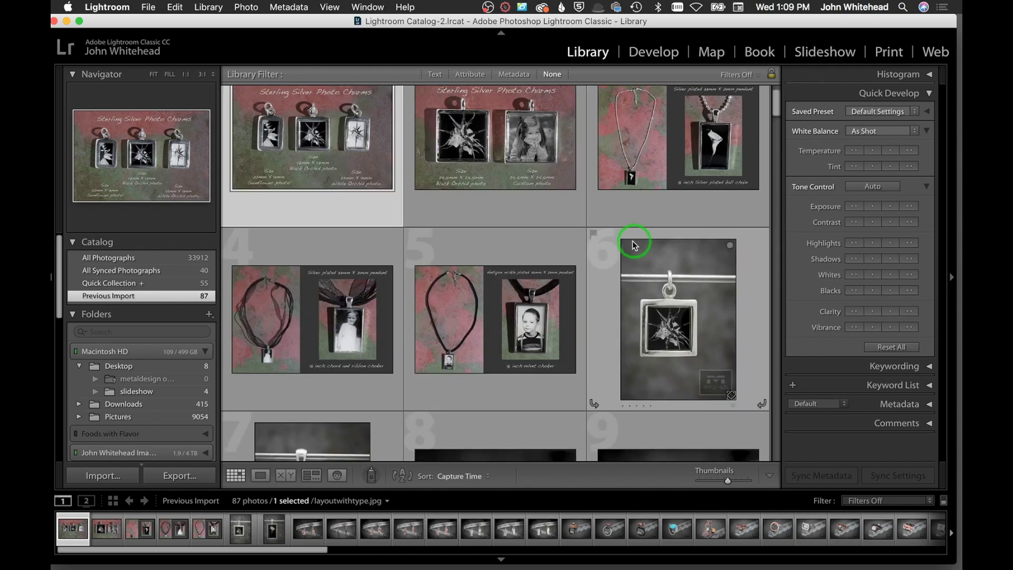
pyautogui.scroll(2, 633, 243)
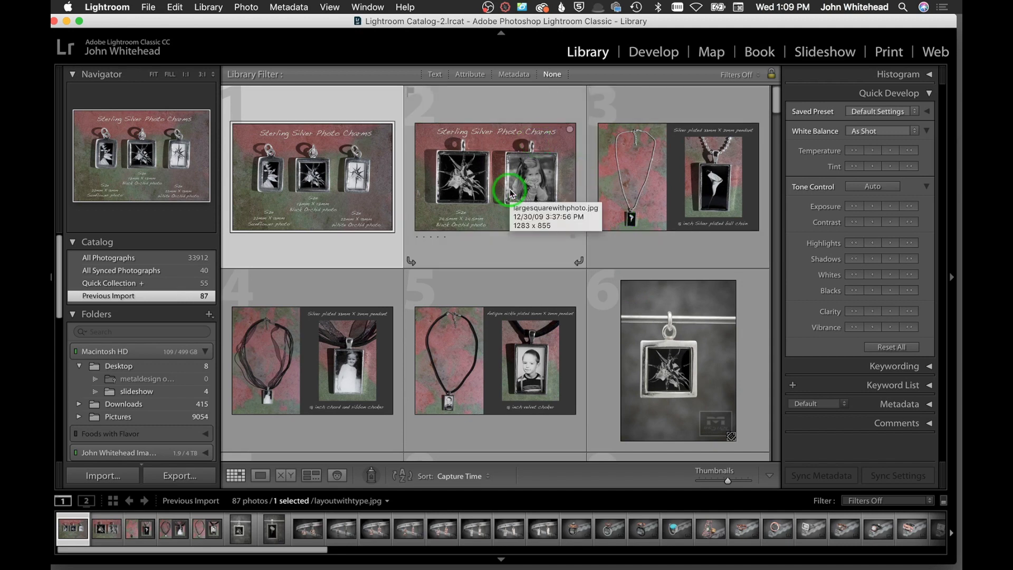
pyautogui.scroll(-4, 510, 192)
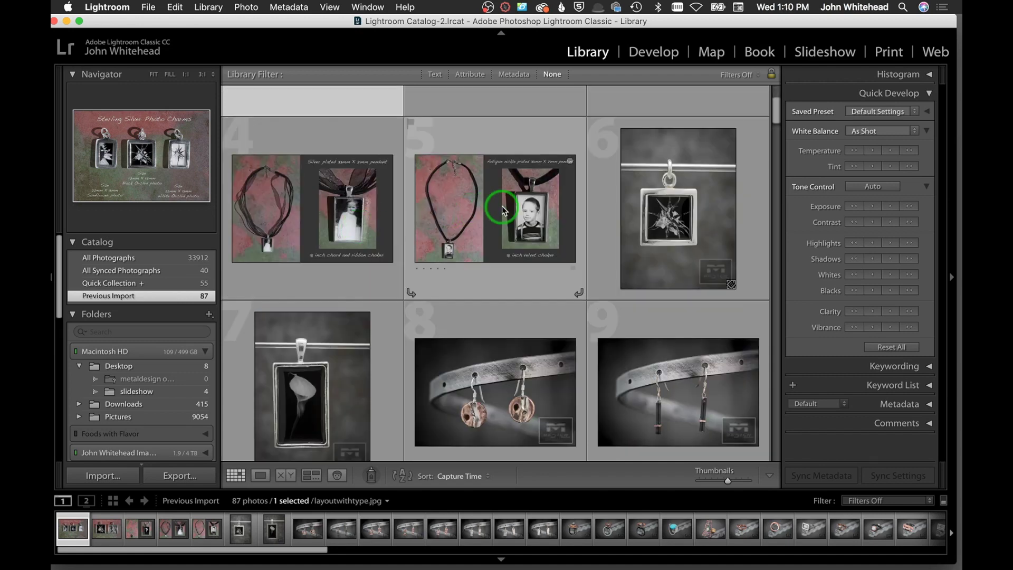
pyautogui.click(501, 206)
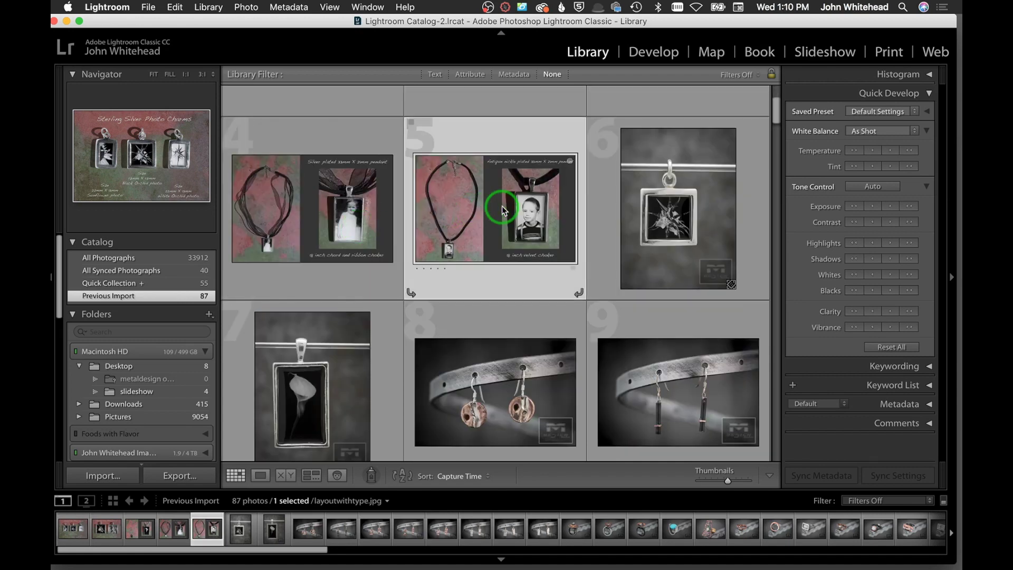
pyautogui.click(645, 57)
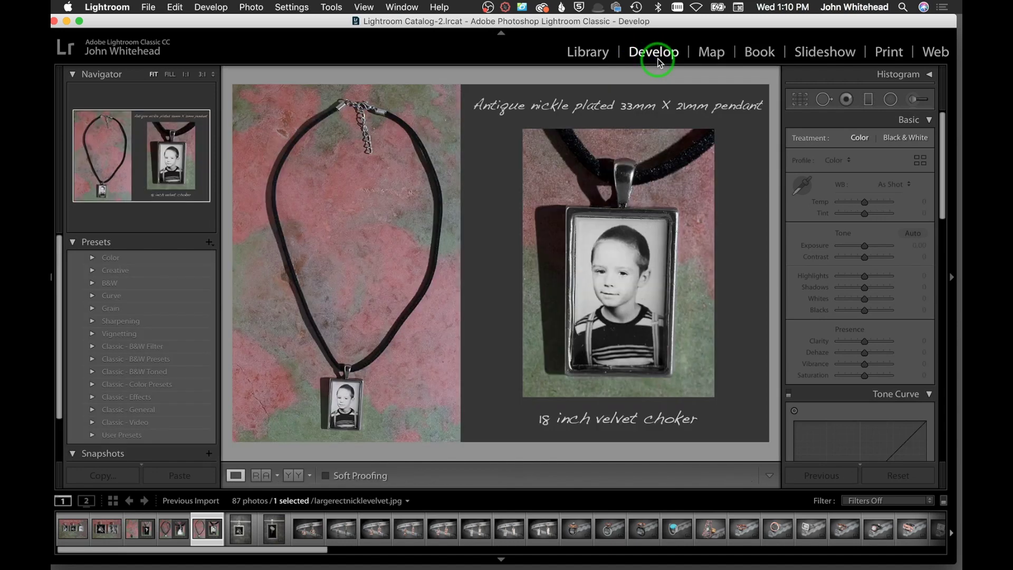
pyautogui.click(914, 100)
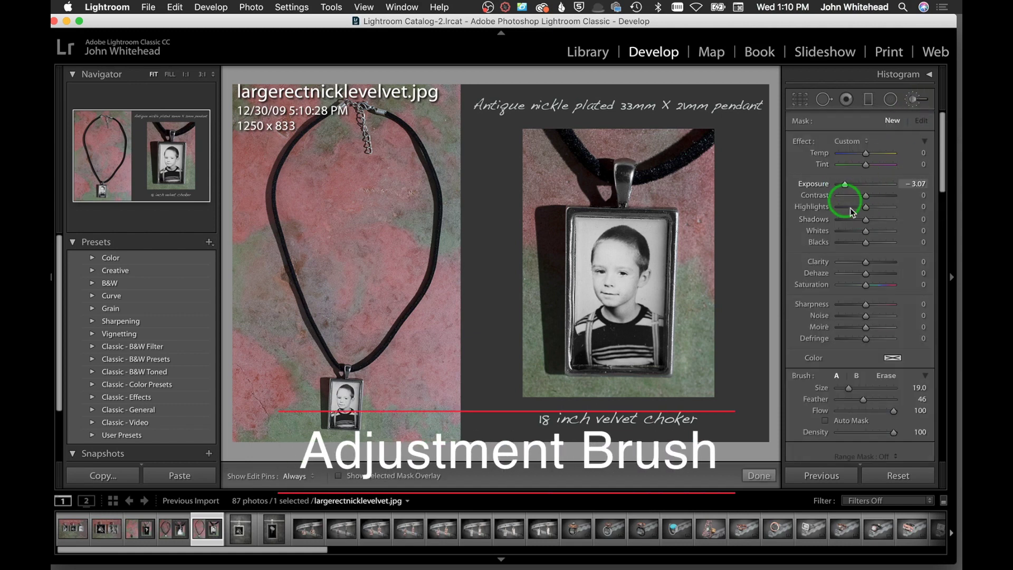
# - Try brush settings of Shadows 41, Clarity −51 and Sharpness 85, and reset all the effect sliders at once
pyautogui.moveTo(866, 219); pyautogui.dragTo(877, 219)
pyautogui.moveTo(865, 262); pyautogui.dragTo(851, 262)
pyautogui.moveTo(875, 308); pyautogui.dragTo(898, 309)
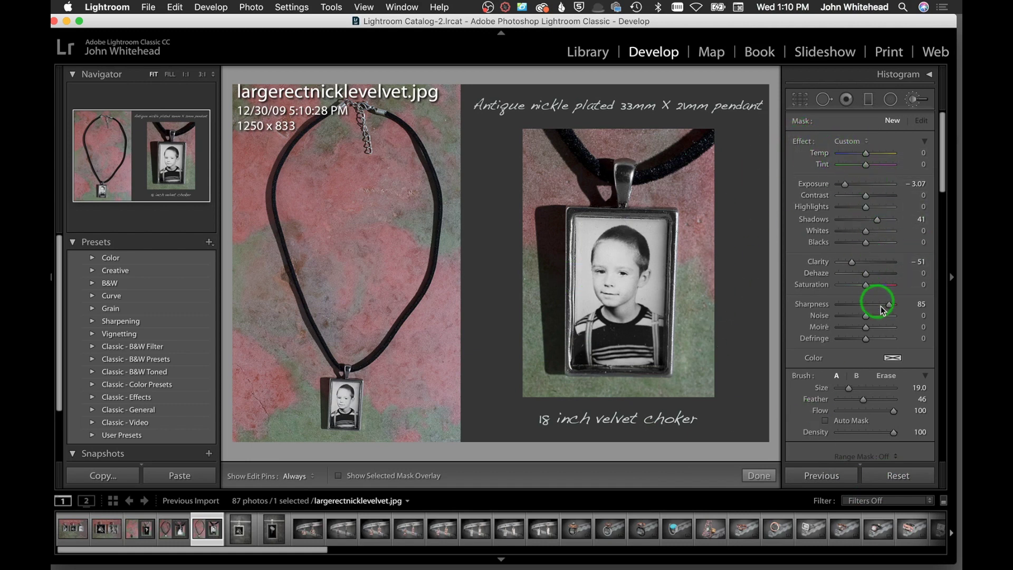
pyautogui.doubleClick(802, 142)
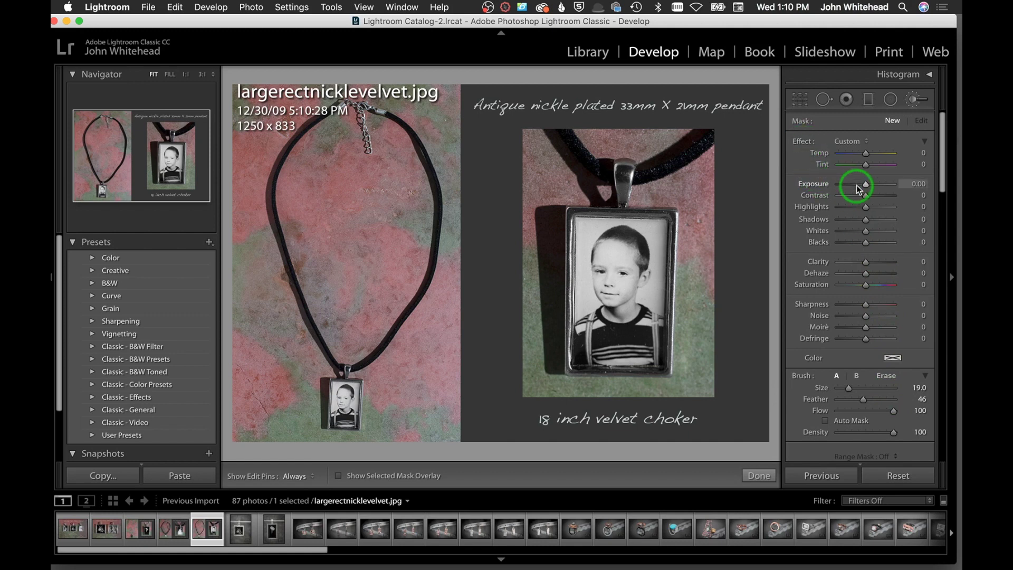
# - Set the brush's Exposure to −2.39, try Shadows at 56 and reduced Whites, and reset Whites and Shadows individually
pyautogui.moveTo(861, 185); pyautogui.dragTo(849, 186)
pyautogui.moveTo(865, 219); pyautogui.dragTo(850, 238)
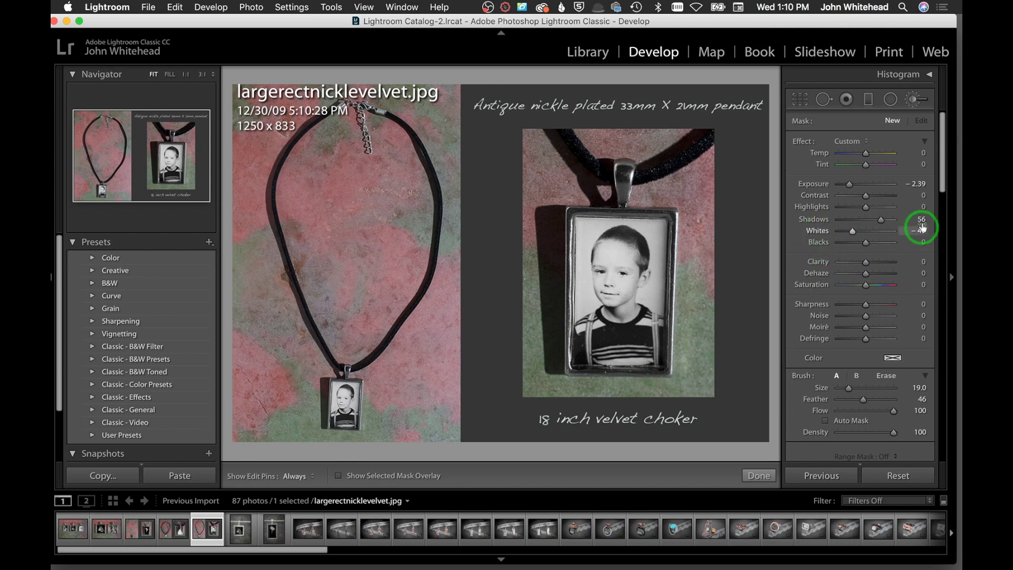
pyautogui.moveTo(852, 230)
pyautogui.mouseDown()
pyautogui.moveTo(868, 235)
pyautogui.moveTo(860, 237)
pyautogui.mouseUp()
pyautogui.doubleClick(817, 232)
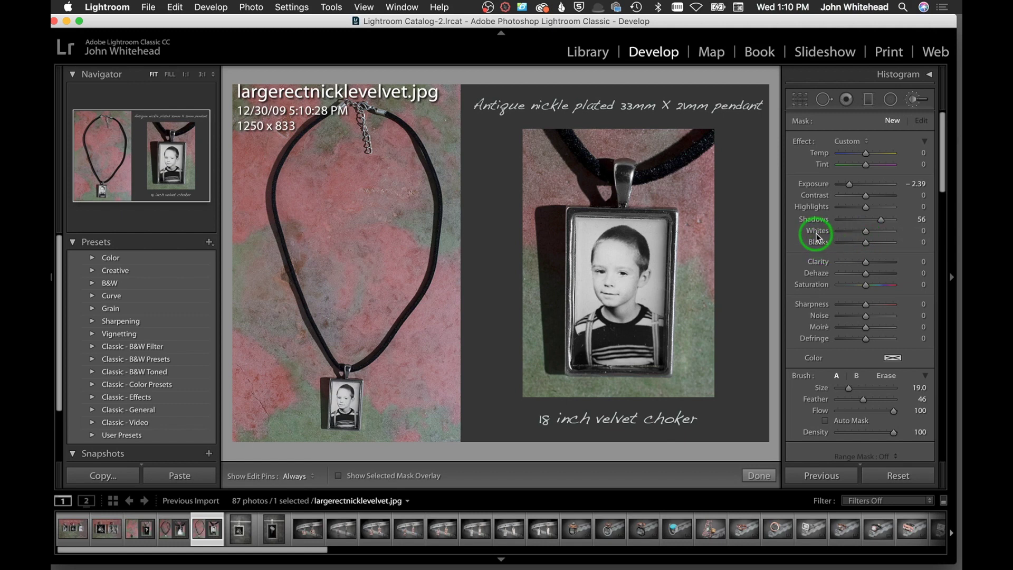
pyautogui.doubleClick(812, 222)
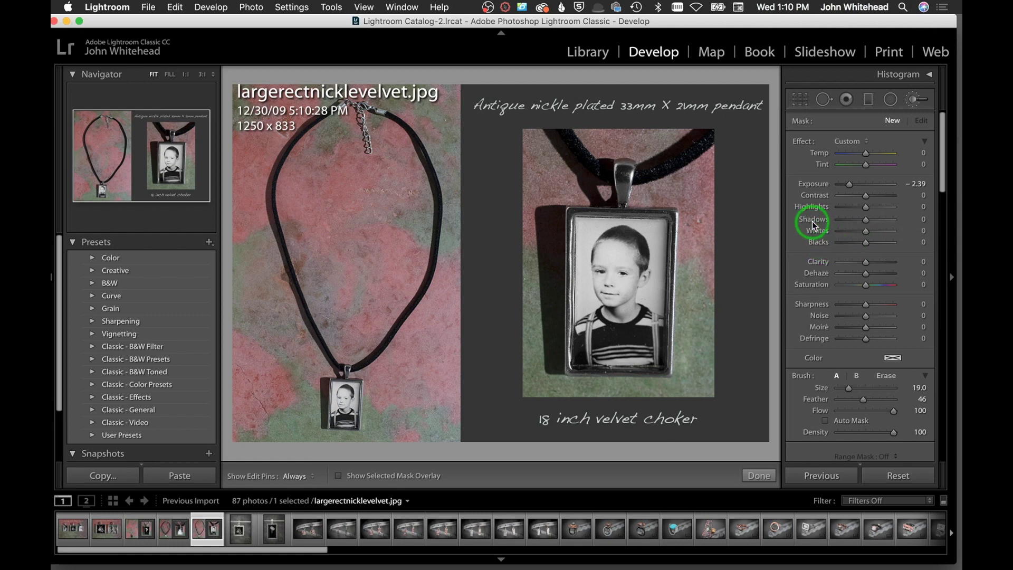
# - Reset all the brush's effect sliders and close the Adjustment Brush
pyautogui.doubleClick(802, 143)
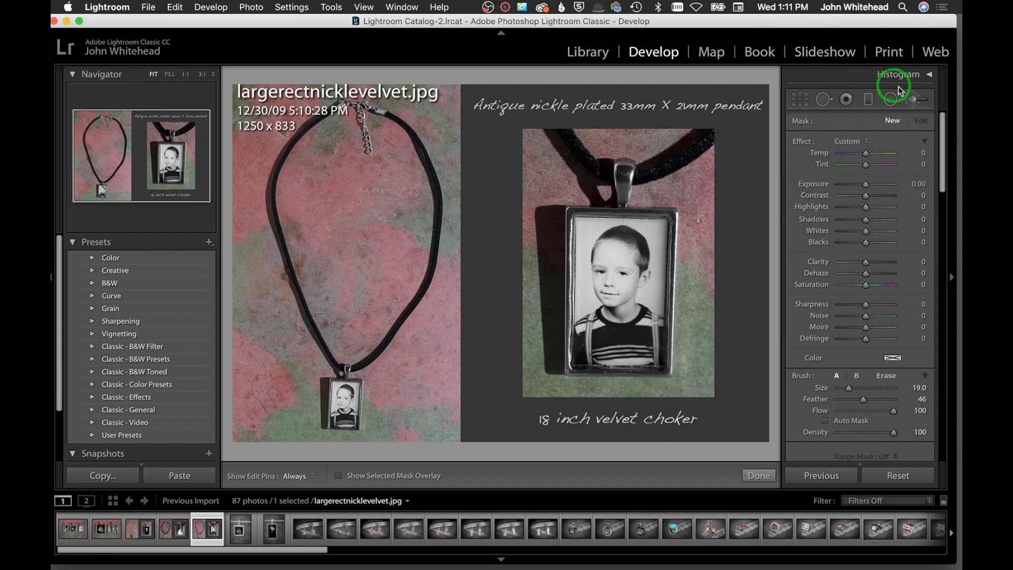
pyautogui.click(914, 104)
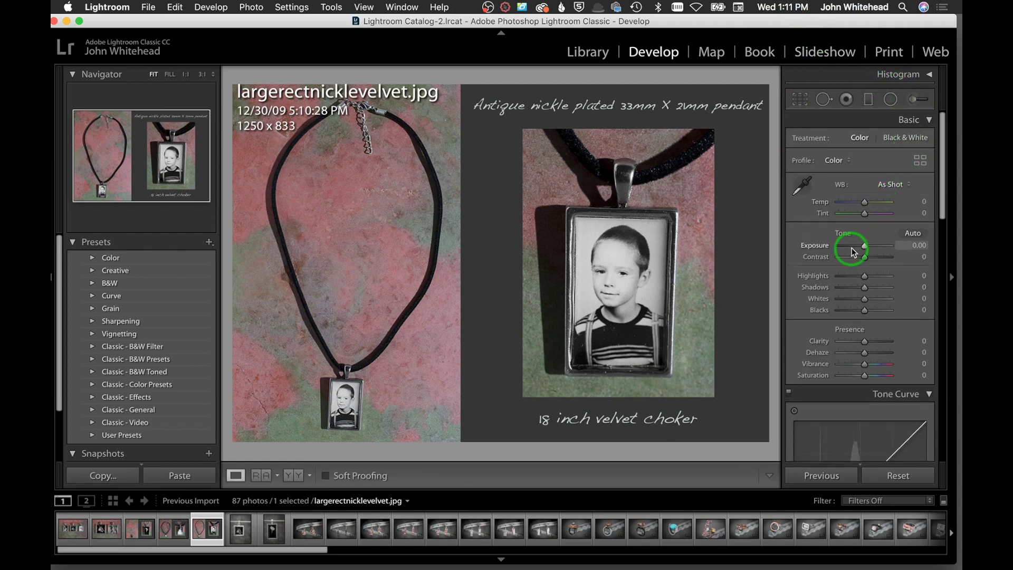
# - Try a Temp of −86 on the velvet choker photo, reset its adjustments, and set Temp to +23
pyautogui.moveTo(863, 203); pyautogui.dragTo(840, 206)
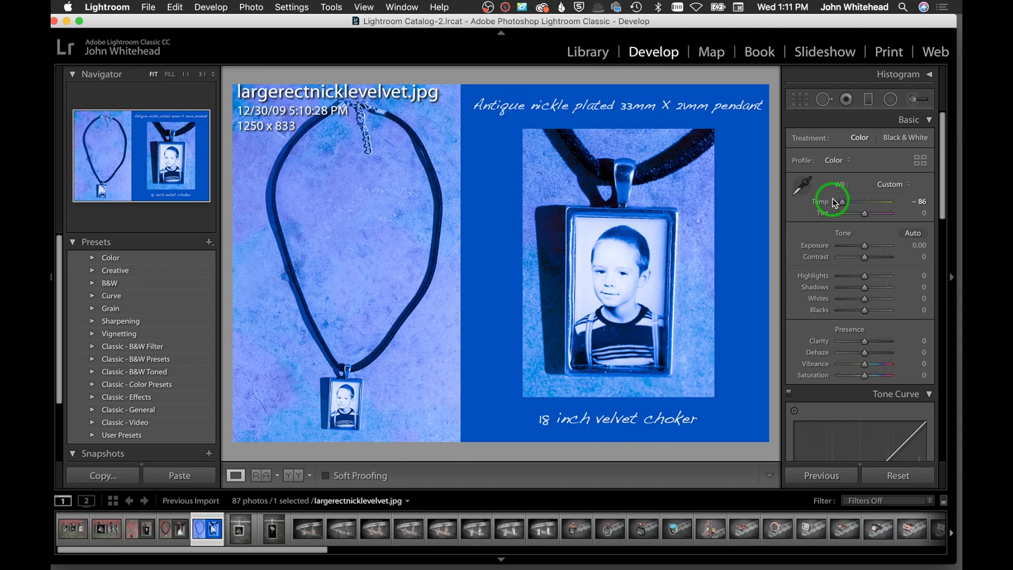
pyautogui.click(909, 479)
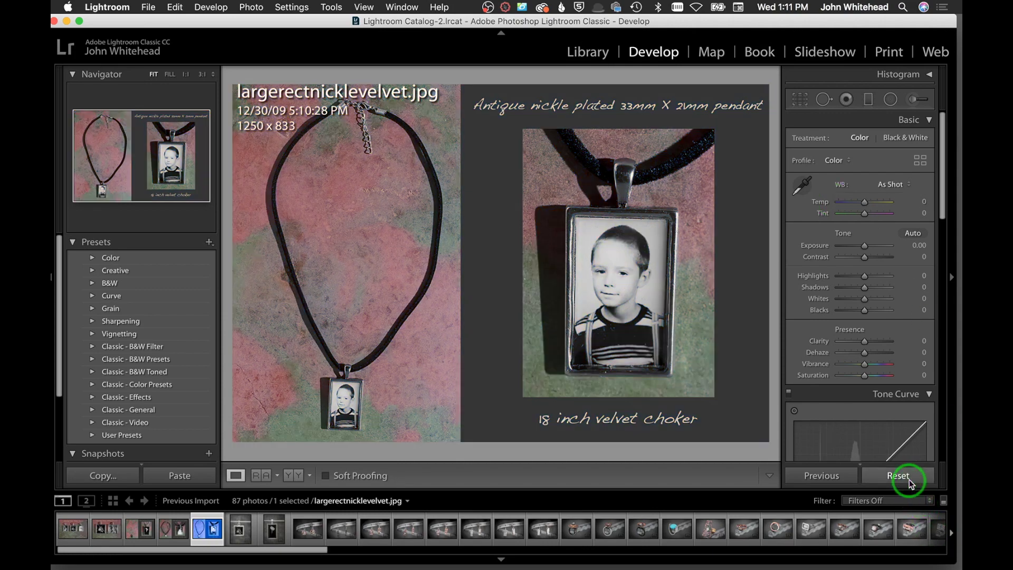
pyautogui.click(866, 202)
pyautogui.moveTo(868, 203); pyautogui.dragTo(873, 202)
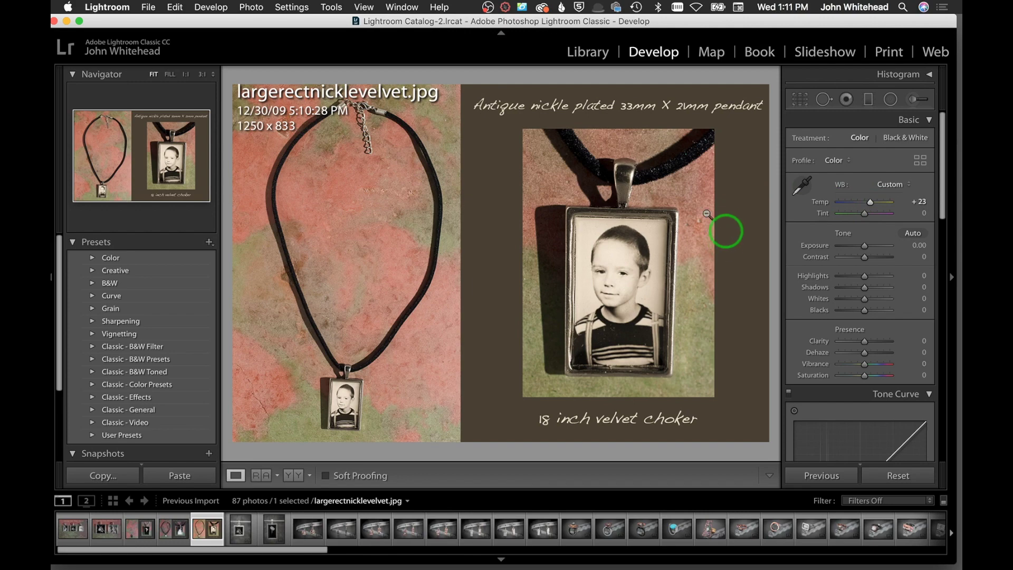
# - Review the photo's export settings for location, file naming, file format, image sizing and output sharpening, and close them without exporting
pyautogui.click(149, 7)
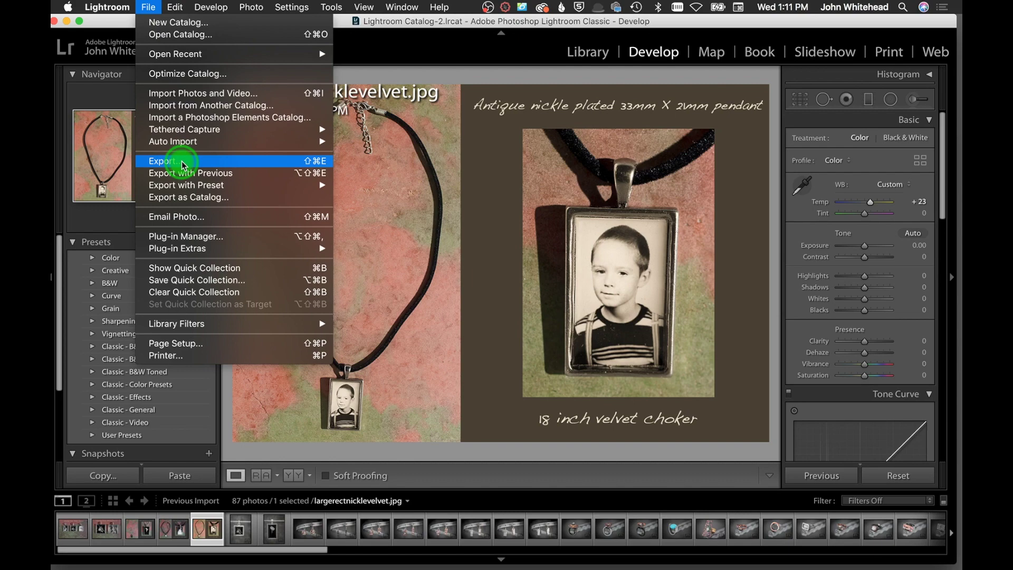
pyautogui.click(454, 160)
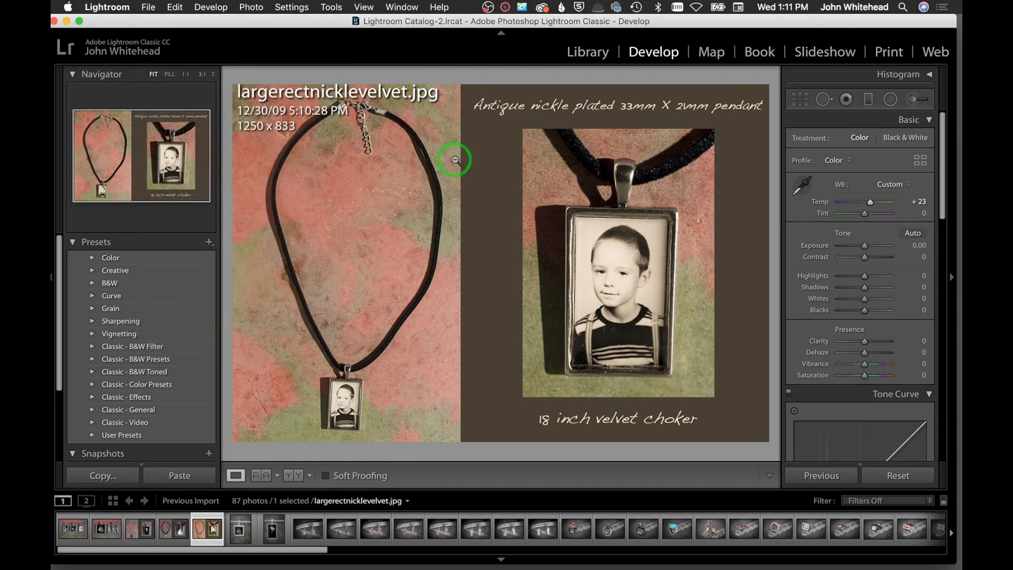
pyautogui.click(148, 7)
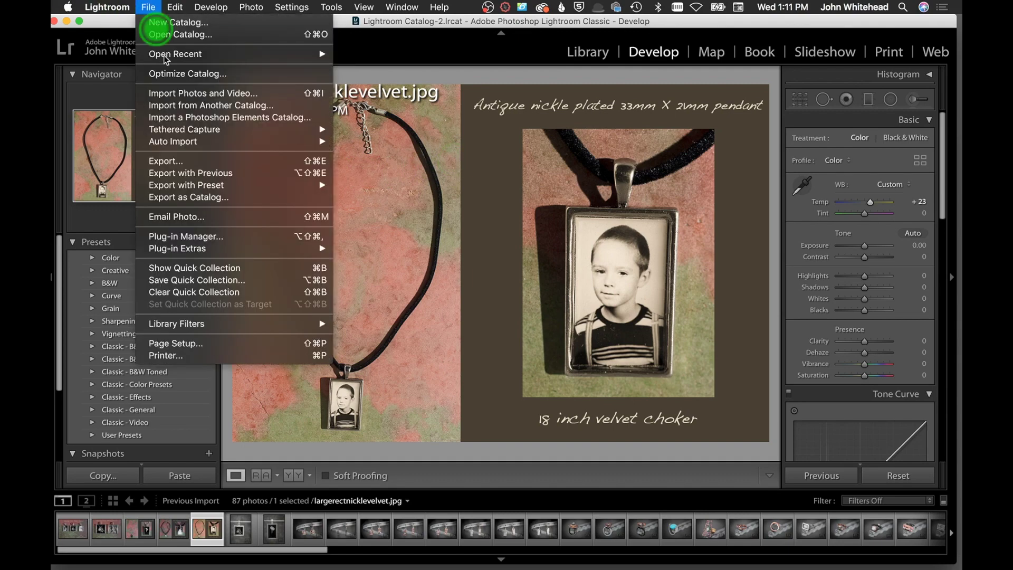
pyautogui.click(174, 161)
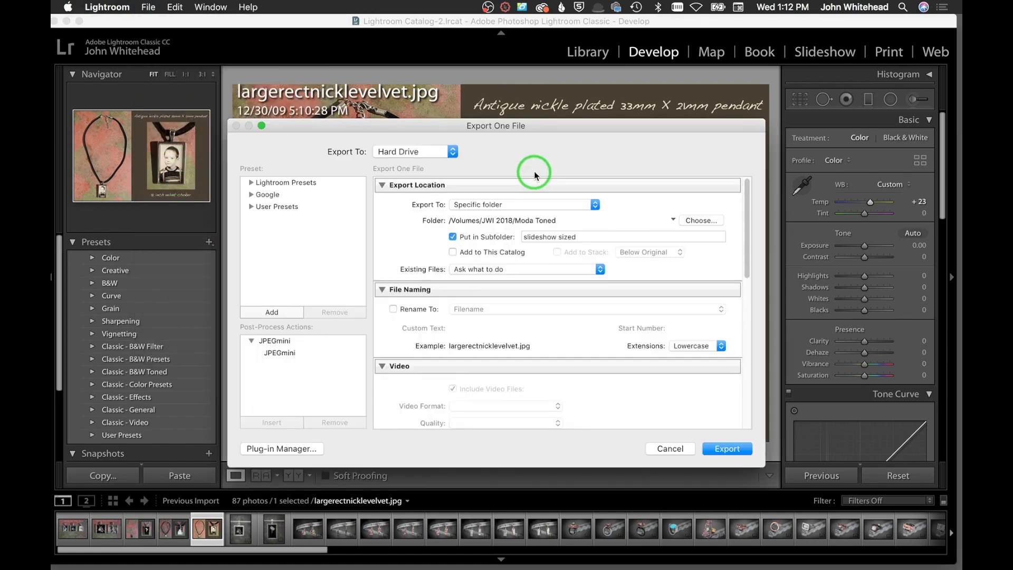
pyautogui.scroll(-10, 635, 254)
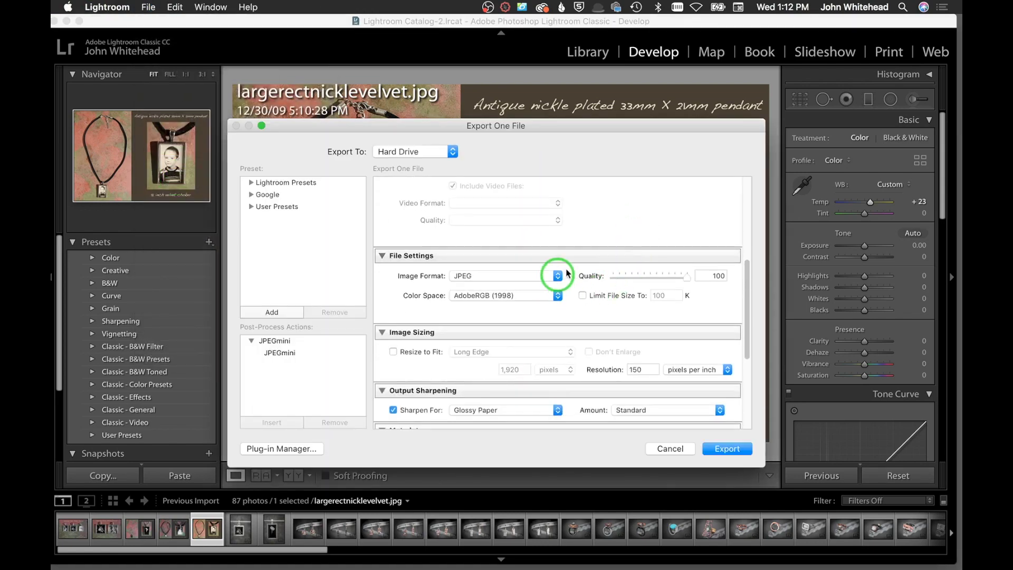
pyautogui.scroll(-3, 633, 343)
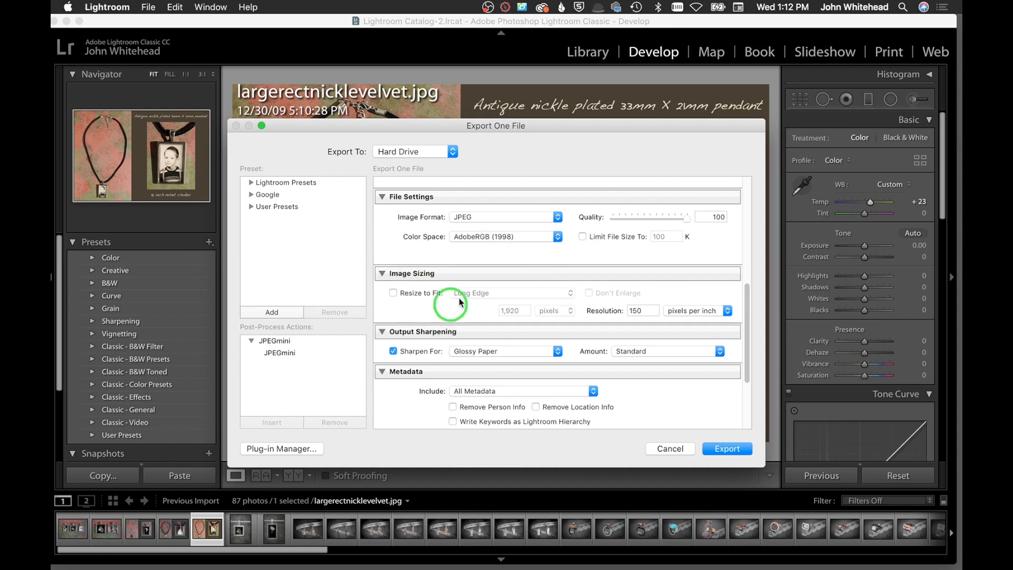
pyautogui.click(669, 448)
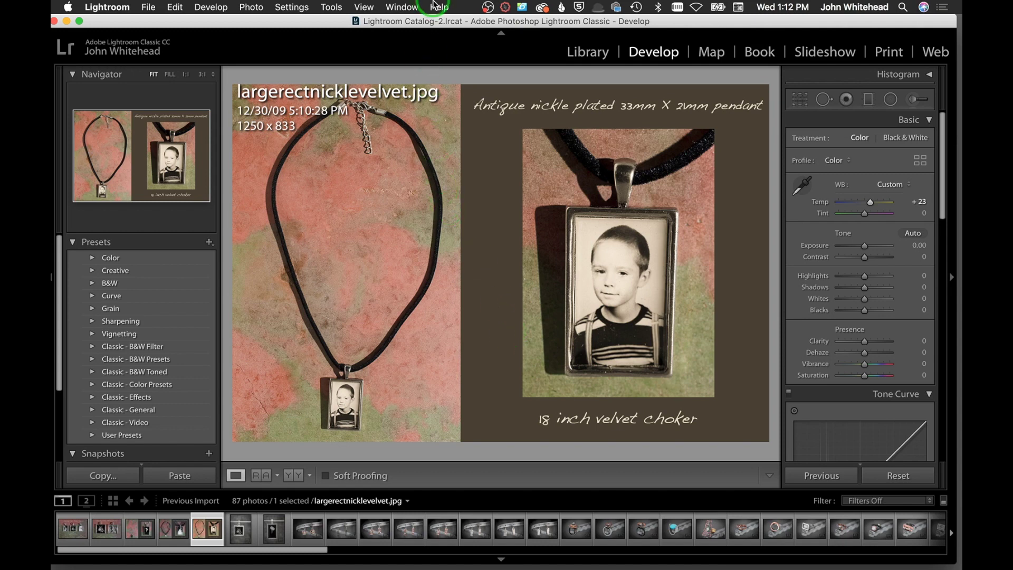
# - Reset all Develop adjustments on the velvet choker photo
pyautogui.click(903, 474)
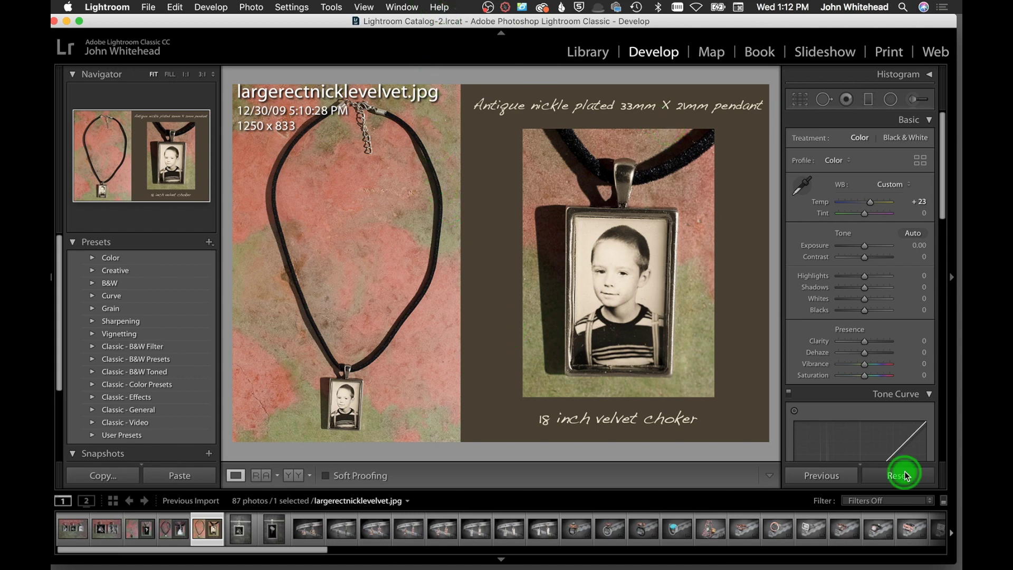